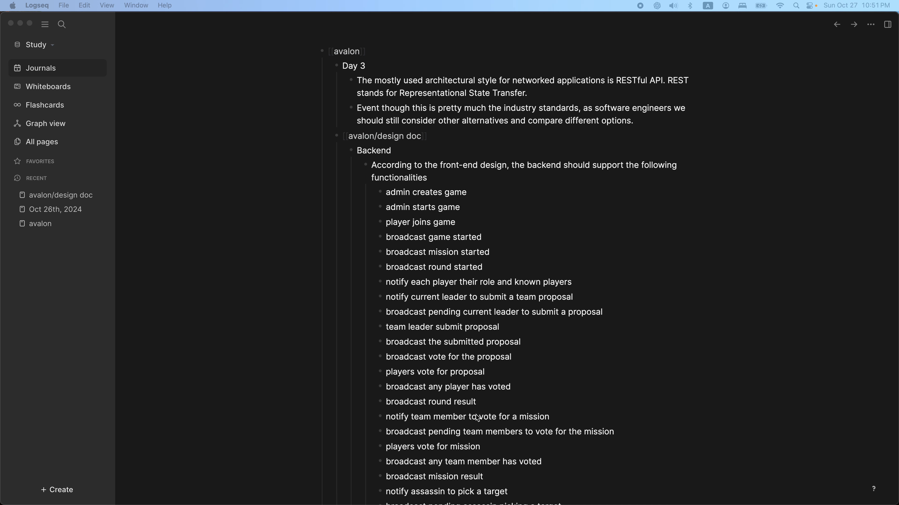
Step: Review the full list of backend functionalities under the avalon design doc's Backend section
{"action": "scroll", "coordinate": [340, 278], "scroll_direction": "down", "scroll_amount": 5}
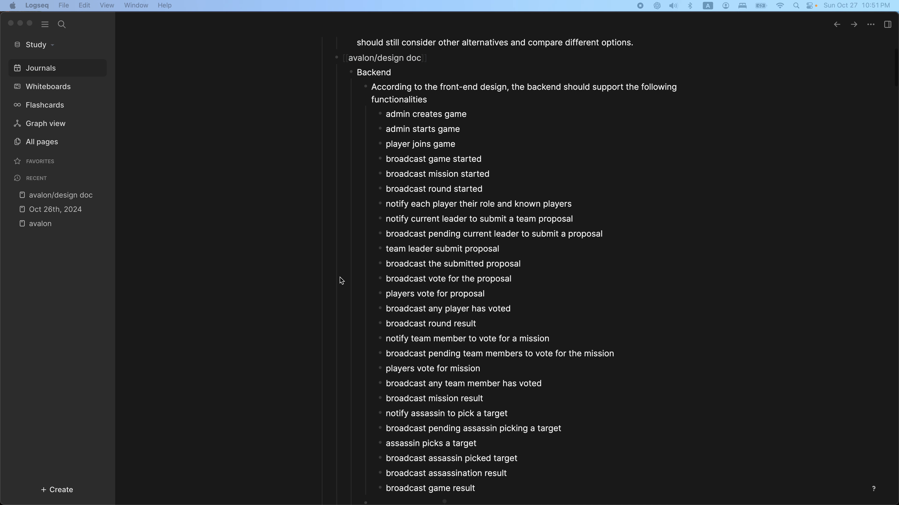
{"action": "scroll", "coordinate": [339, 278], "scroll_direction": "down", "scroll_amount": 2}
{"action": "scroll", "coordinate": [340, 278], "scroll_direction": "up", "scroll_amount": 1}
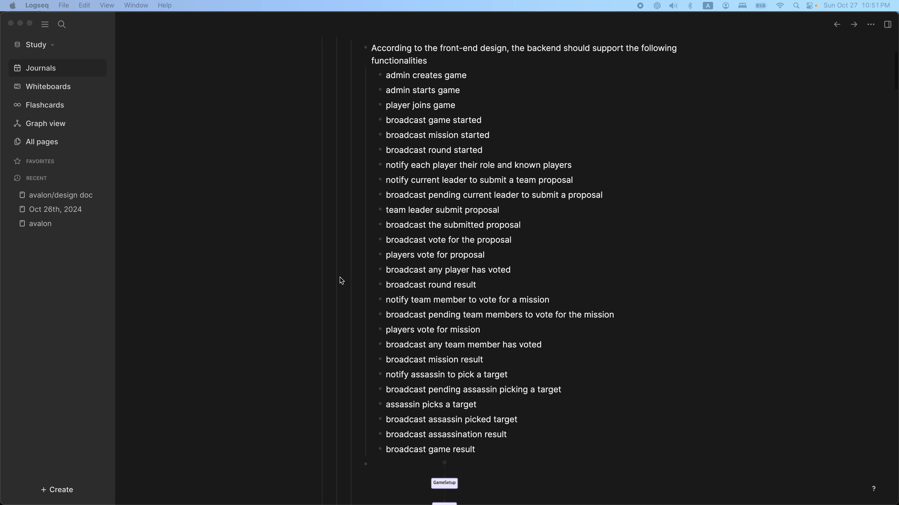
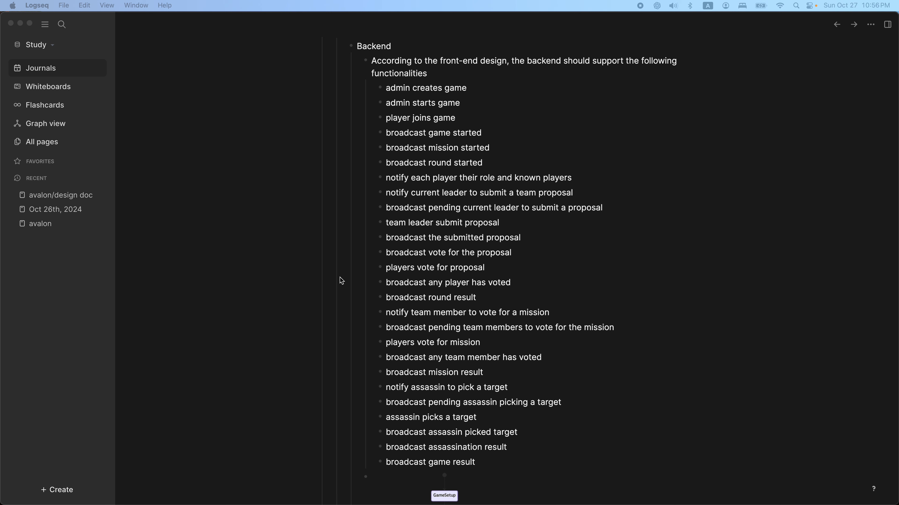
Step: Examine the game-phase state diagram below the backend functionalities list together with its mermaid source code
{"action": "scroll", "coordinate": [341, 280], "scroll_direction": "down", "scroll_amount": 5}
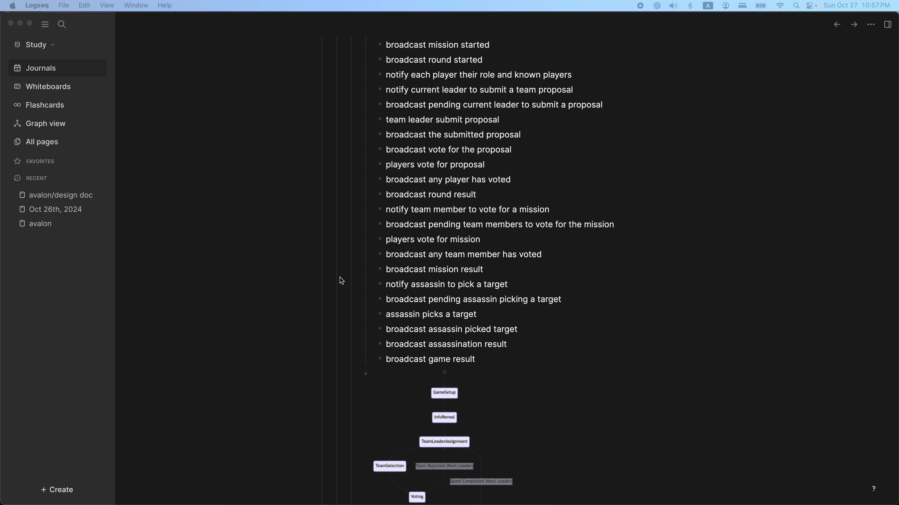
{"action": "scroll", "coordinate": [341, 281], "scroll_direction": "down", "scroll_amount": 10}
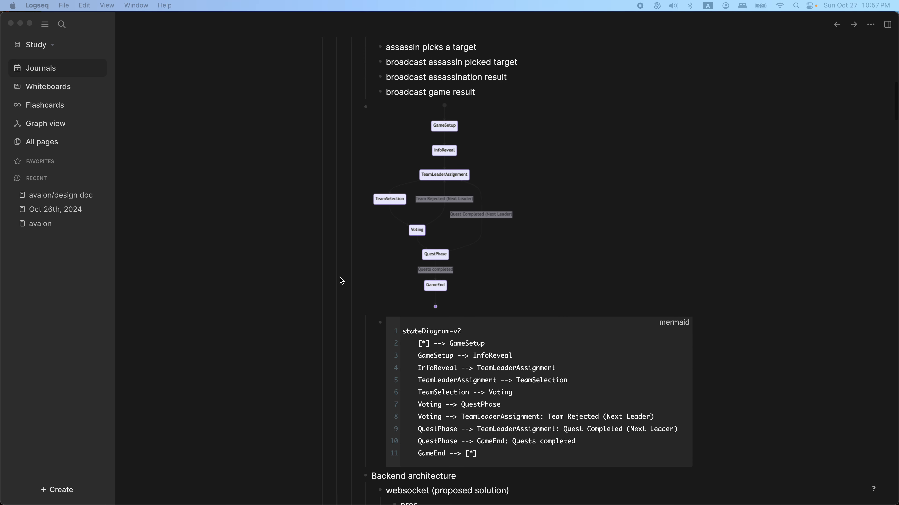
{"action": "scroll", "coordinate": [340, 281], "scroll_direction": "down", "scroll_amount": 1}
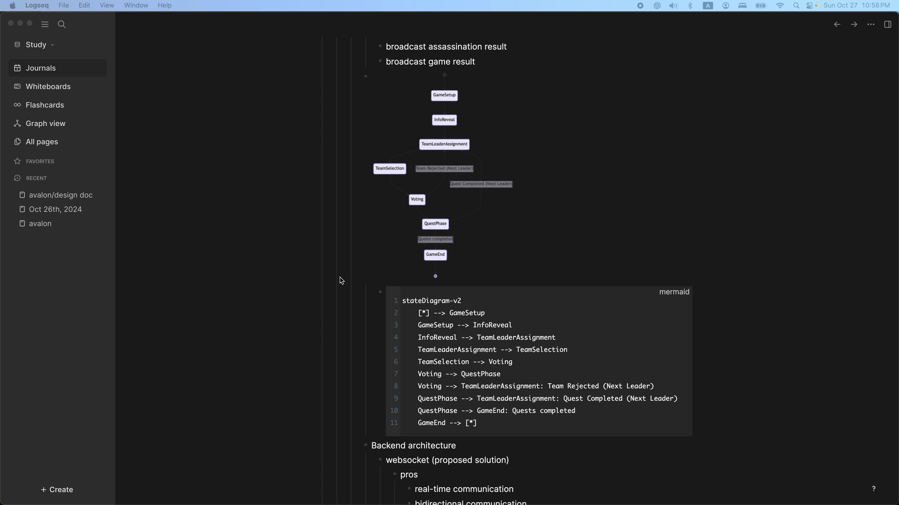
{"action": "scroll", "coordinate": [341, 281], "scroll_direction": "down", "scroll_amount": 2}
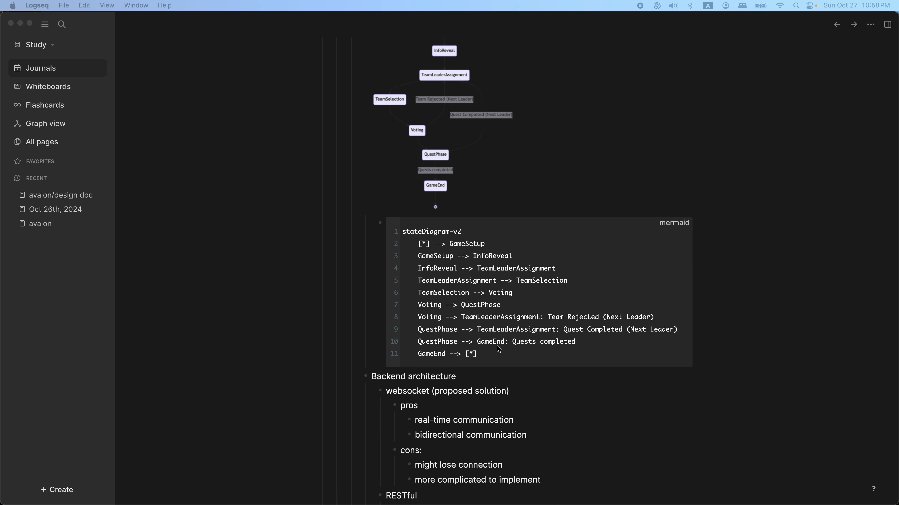
{"action": "scroll", "coordinate": [498, 318], "scroll_direction": "up", "scroll_amount": 3}
{"action": "scroll", "coordinate": [499, 357], "scroll_direction": "down", "scroll_amount": 2}
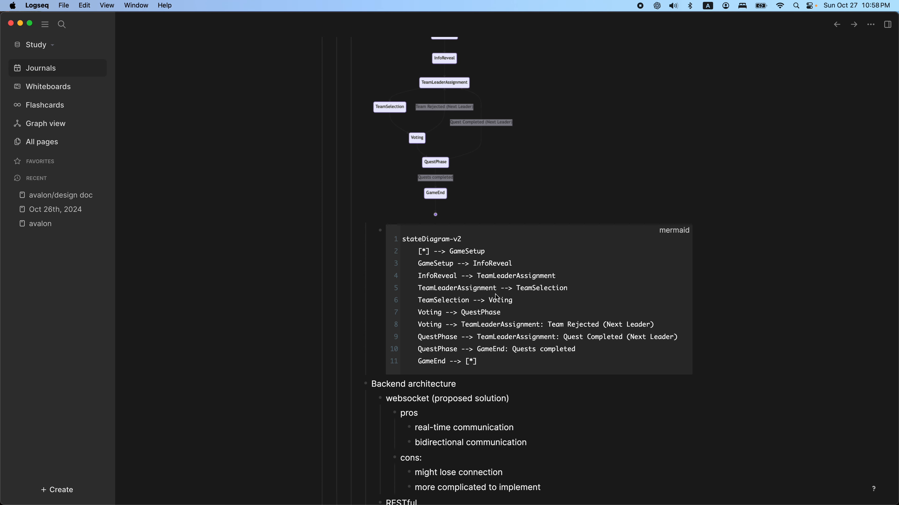
{"action": "scroll", "coordinate": [441, 267], "scroll_direction": "down", "scroll_amount": 5}
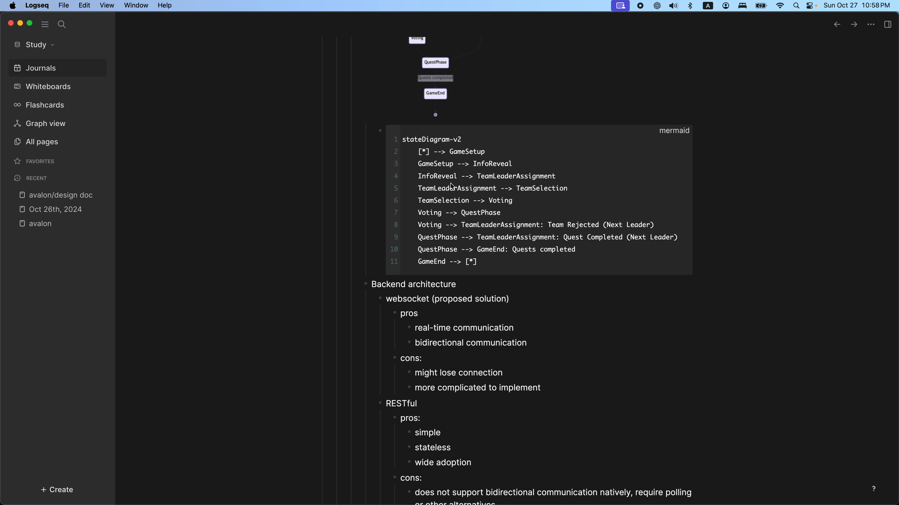
{"action": "scroll", "coordinate": [452, 187], "scroll_direction": "up", "scroll_amount": 6}
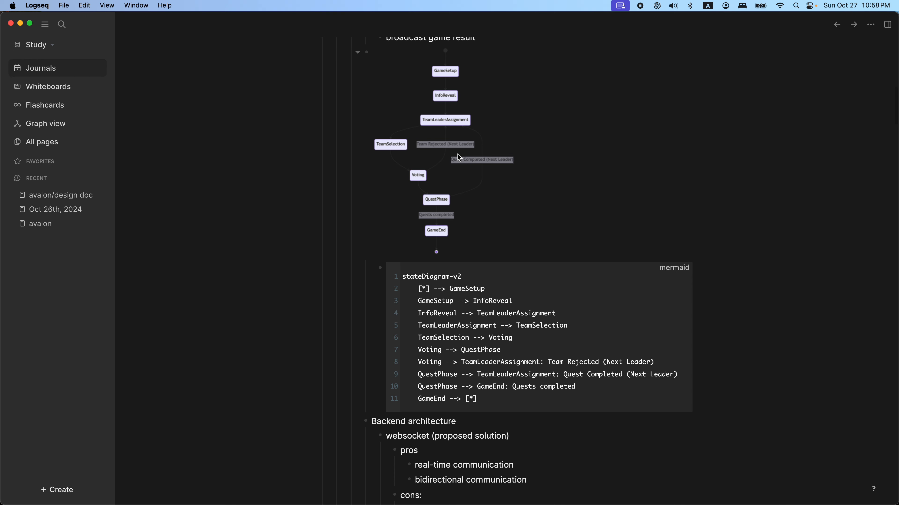
Step: Review the Backend architecture section, comparing the pros and cons of websocket, RESTful, GraphQL and gRPC
{"action": "scroll", "coordinate": [474, 214], "scroll_direction": "down", "scroll_amount": 5}
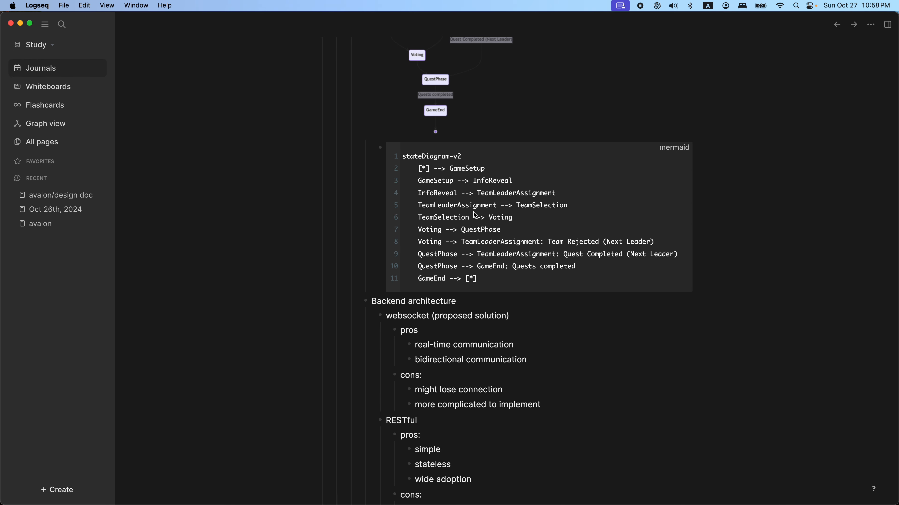
{"action": "scroll", "coordinate": [474, 213], "scroll_direction": "down", "scroll_amount": 5}
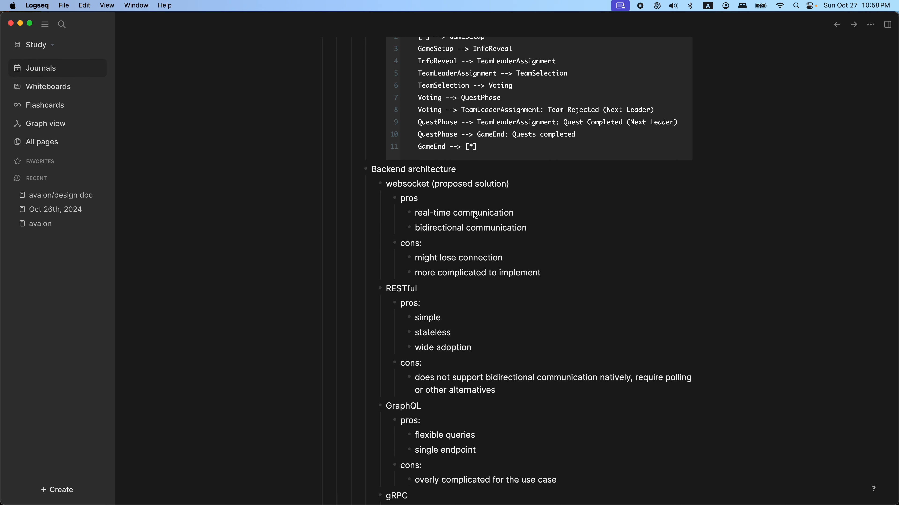
{"action": "scroll", "coordinate": [475, 215], "scroll_direction": "down", "scroll_amount": 2}
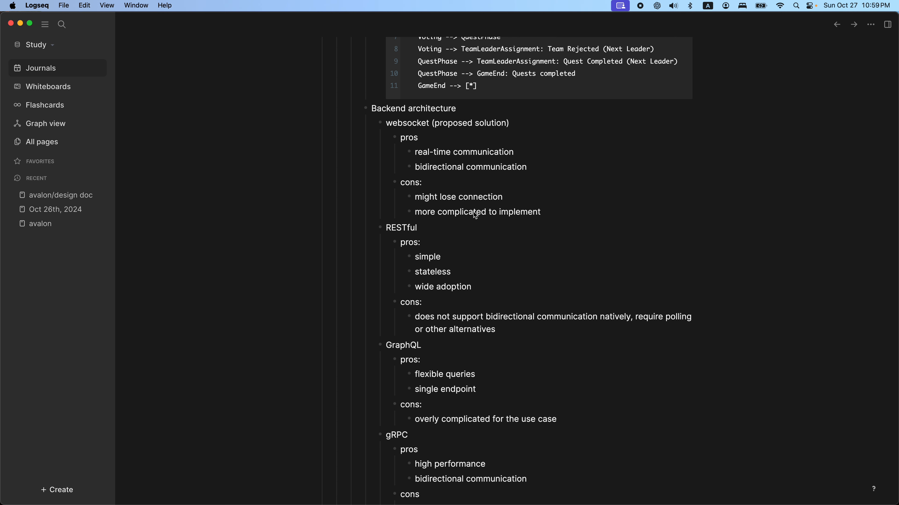
{"action": "scroll", "coordinate": [473, 212], "scroll_direction": "down", "scroll_amount": 1}
{"action": "scroll", "coordinate": [474, 215], "scroll_direction": "down", "scroll_amount": 3}
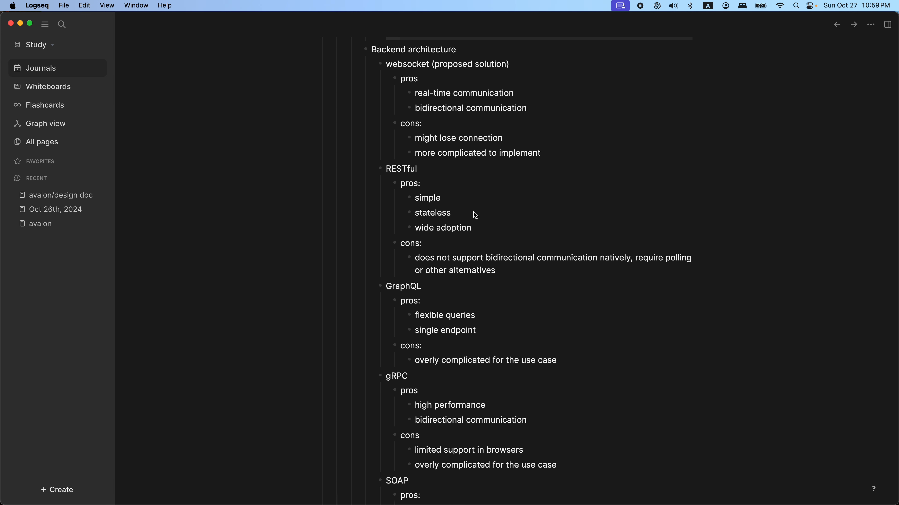
{"action": "scroll", "coordinate": [475, 215], "scroll_direction": "up", "scroll_amount": 1}
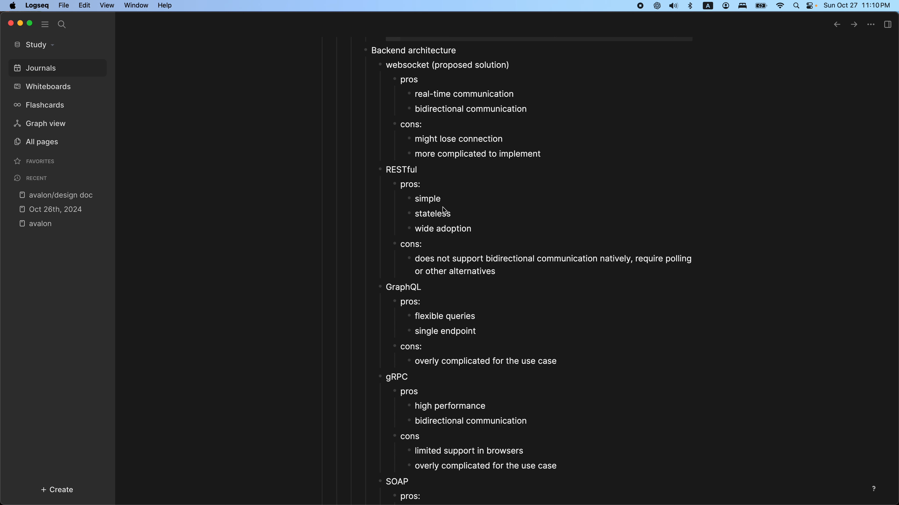
Step: Review the pros and cons of the RESTful and GraphQL options in the Backend architecture section
{"action": "scroll", "coordinate": [459, 228], "scroll_direction": "down", "scroll_amount": 1}
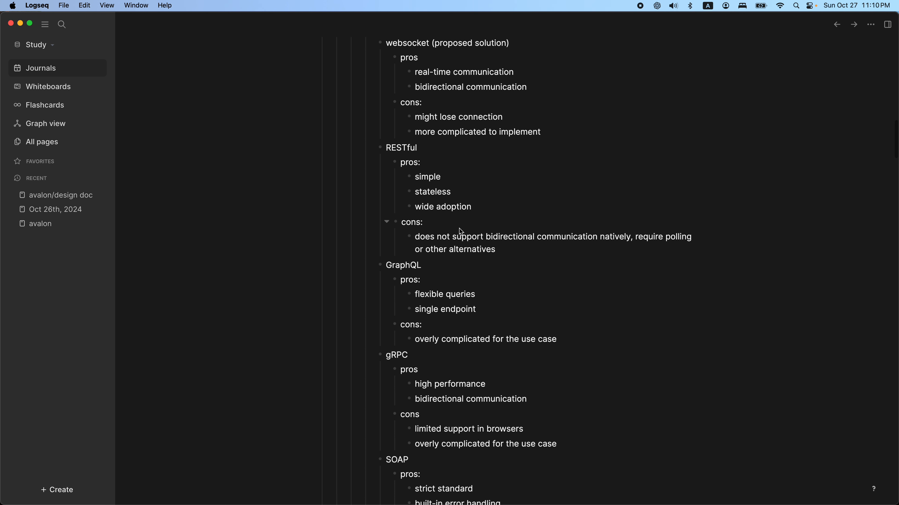
{"action": "scroll", "coordinate": [521, 233], "scroll_direction": "down", "scroll_amount": 1}
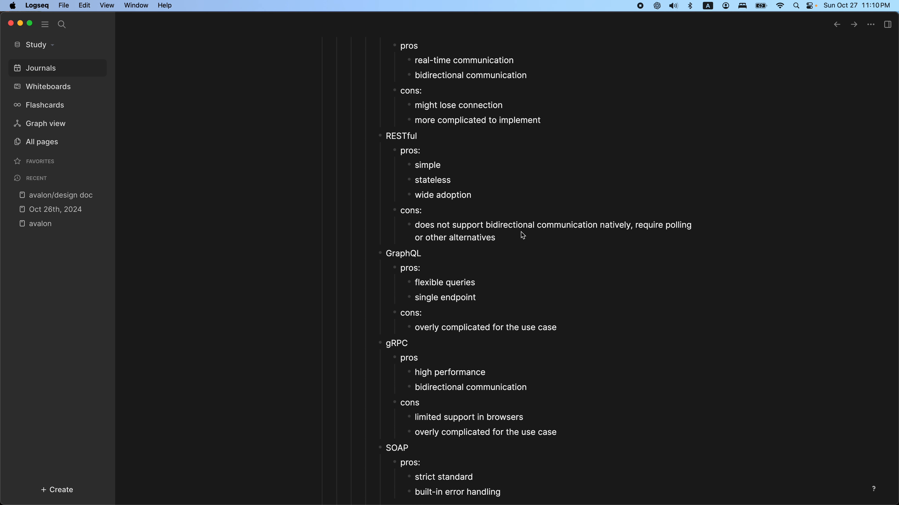
{"action": "left_click", "coordinate": [512, 244]}
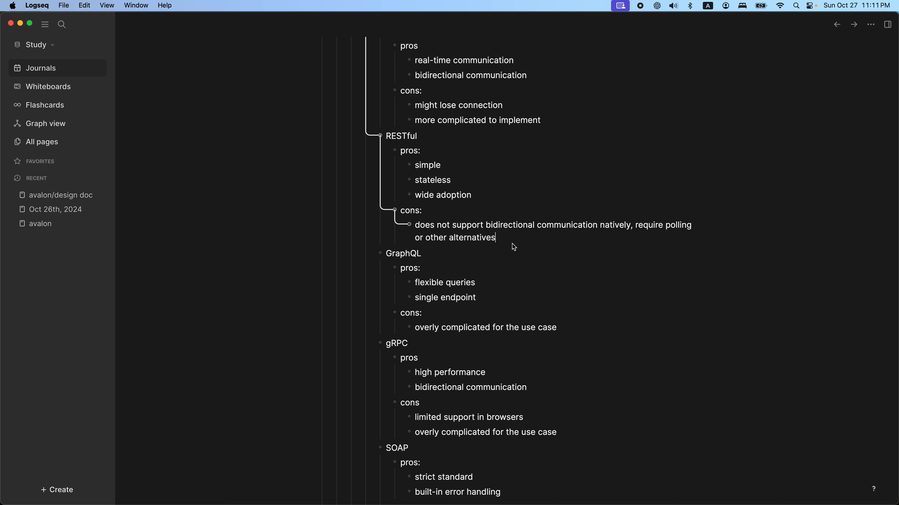
{"action": "scroll", "coordinate": [512, 244], "scroll_direction": "down", "scroll_amount": 1}
{"action": "left_click", "coordinate": [452, 268]}
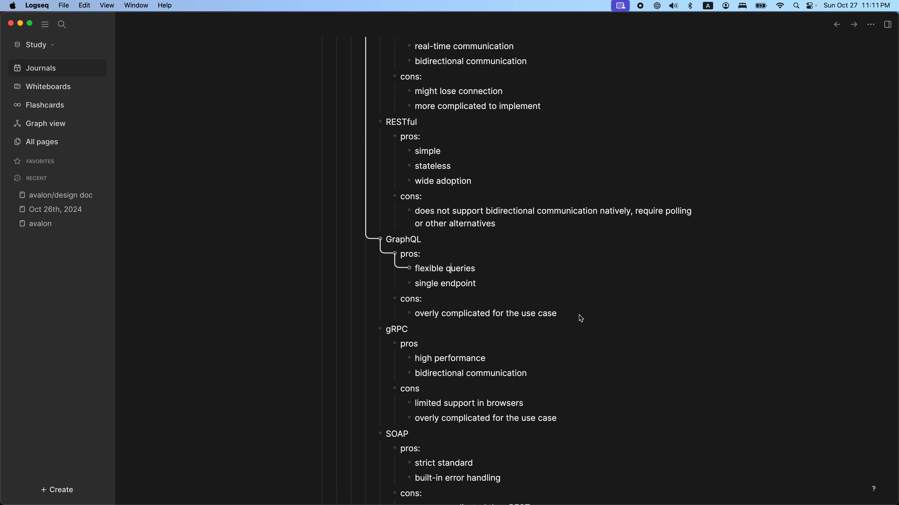
{"action": "left_click_drag", "start_coordinate": [377, 240], "coordinate": [320, 240]}
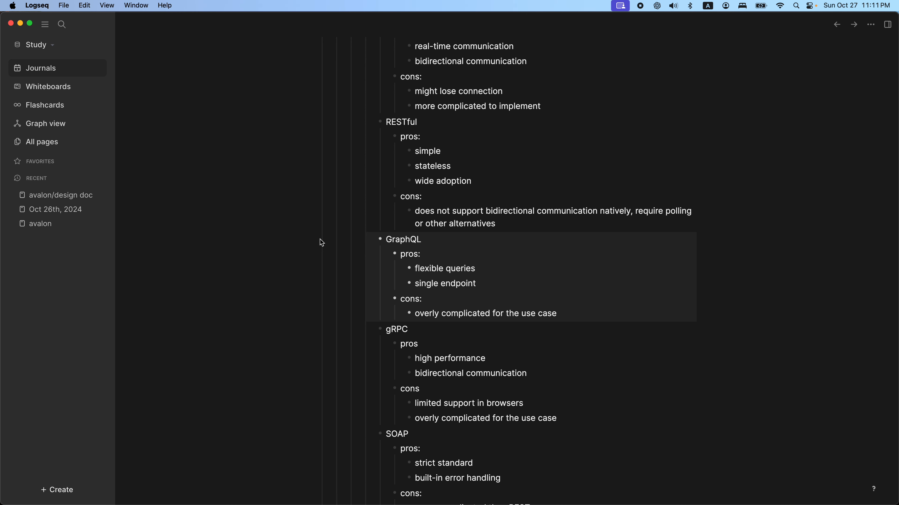
{"action": "scroll", "coordinate": [320, 240], "scroll_direction": "down", "scroll_amount": 2}
{"action": "left_click", "coordinate": [500, 220]}
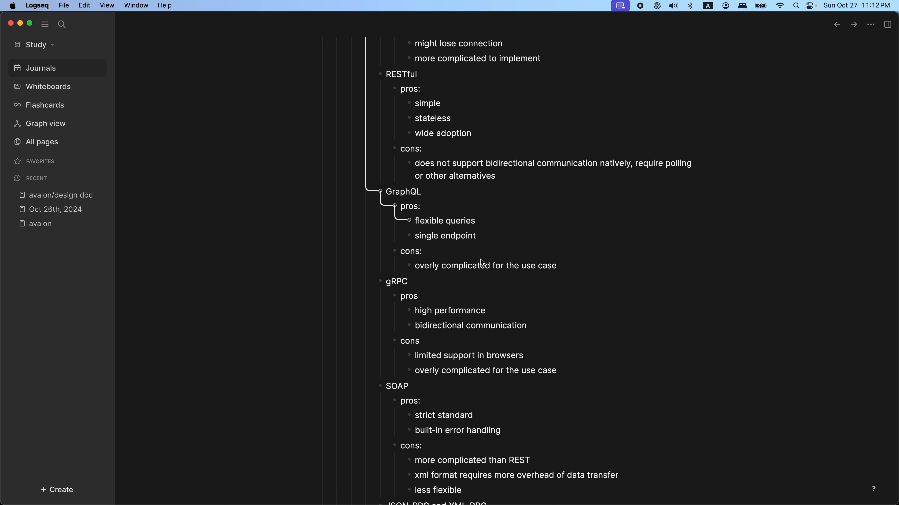
{"action": "left_click", "coordinate": [473, 265]}
Step: Read the notes on gRPC, SOAP, and JSON-RPC and XML-RPC in the Backend architecture section
{"action": "scroll", "coordinate": [473, 264], "scroll_direction": "down", "scroll_amount": 5}
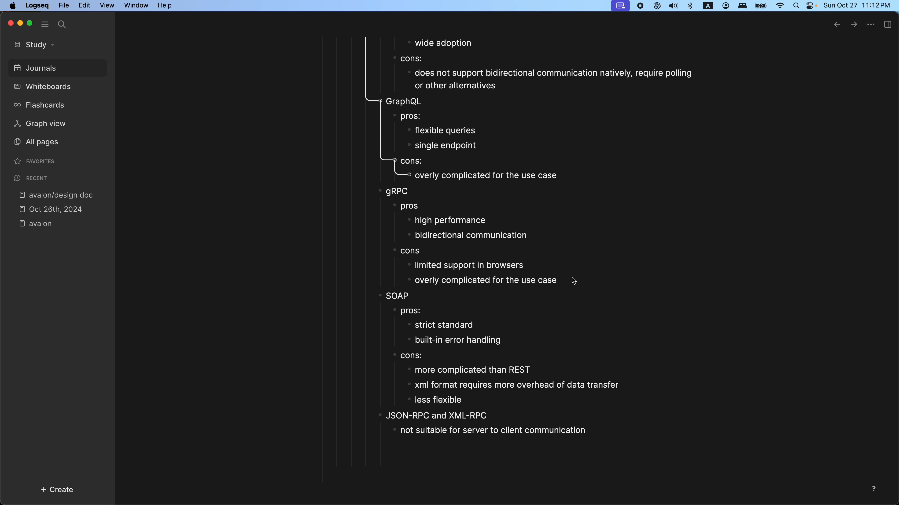
{"action": "left_click_drag", "start_coordinate": [573, 279], "coordinate": [379, 180]}
{"action": "left_click", "coordinate": [629, 301]}
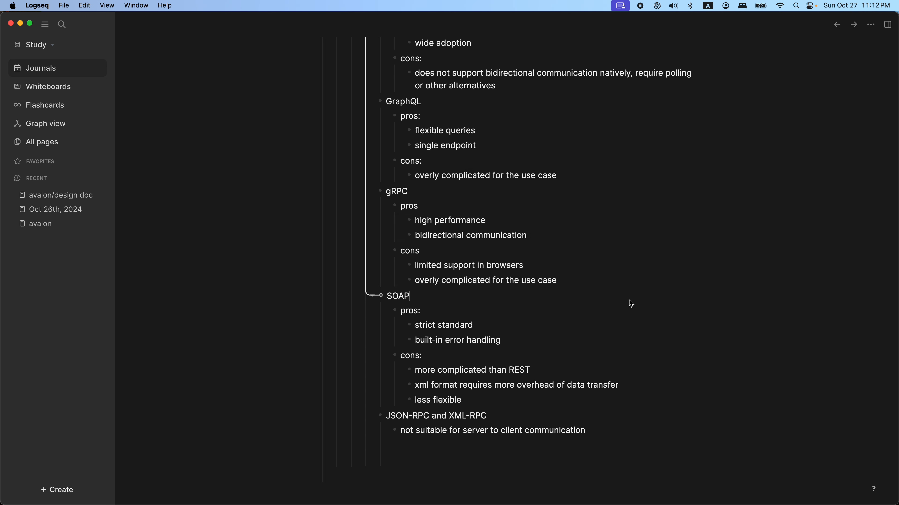
{"action": "left_click", "coordinate": [588, 285]}
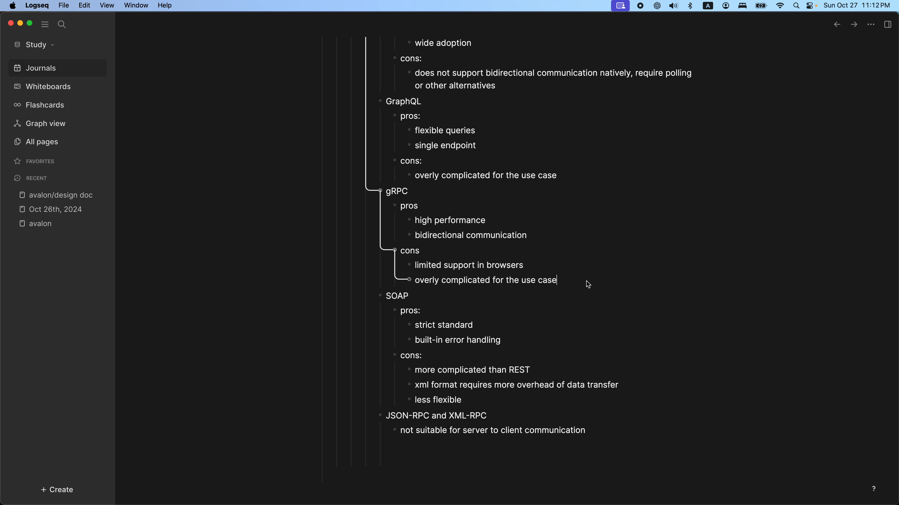
{"action": "scroll", "coordinate": [588, 283], "scroll_direction": "down", "scroll_amount": 3}
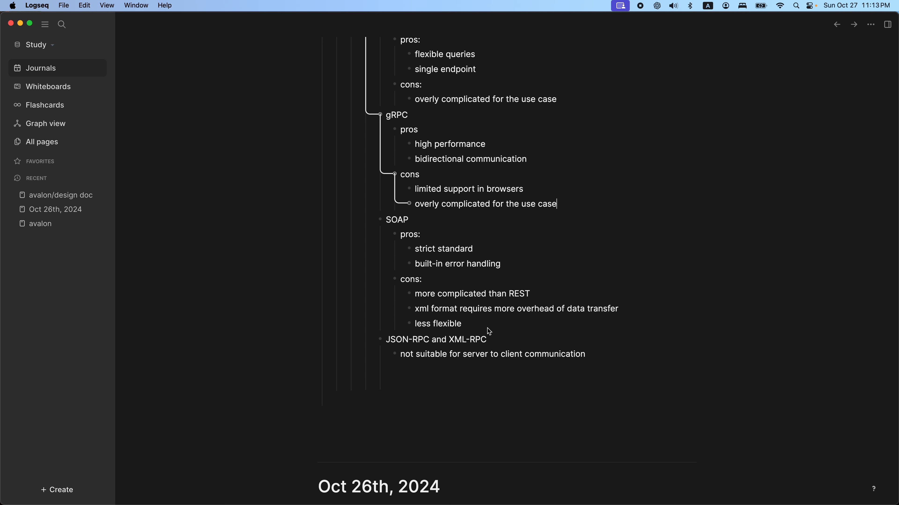
{"action": "scroll", "coordinate": [487, 328], "scroll_direction": "down", "scroll_amount": 3}
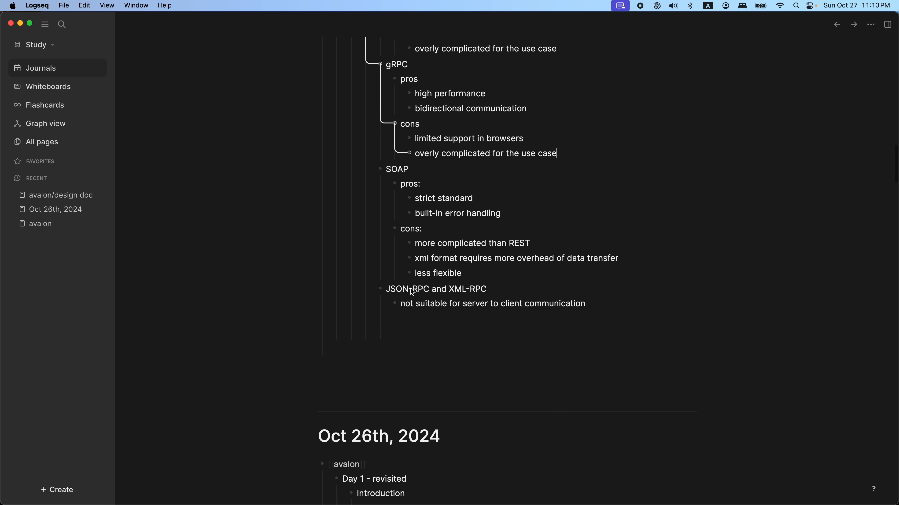
{"action": "left_click", "coordinate": [508, 293]}
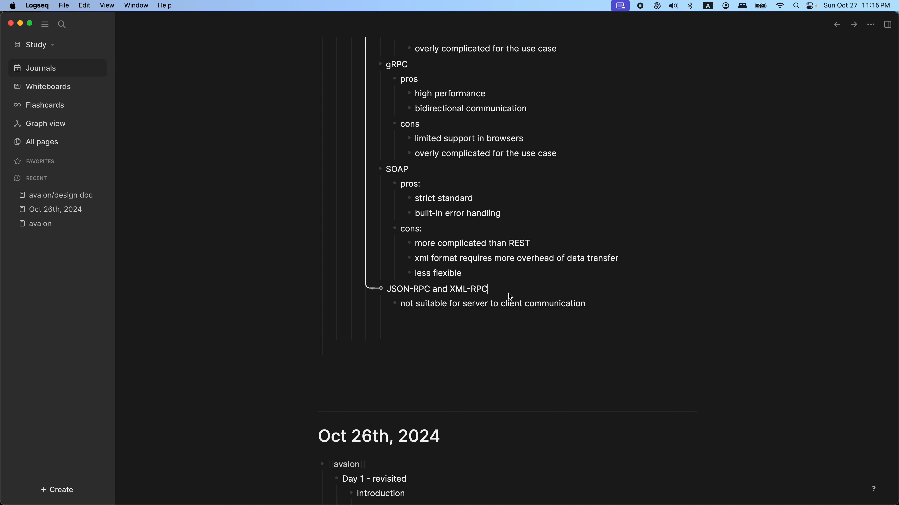
{"action": "scroll", "coordinate": [508, 293], "scroll_direction": "up", "scroll_amount": 7}
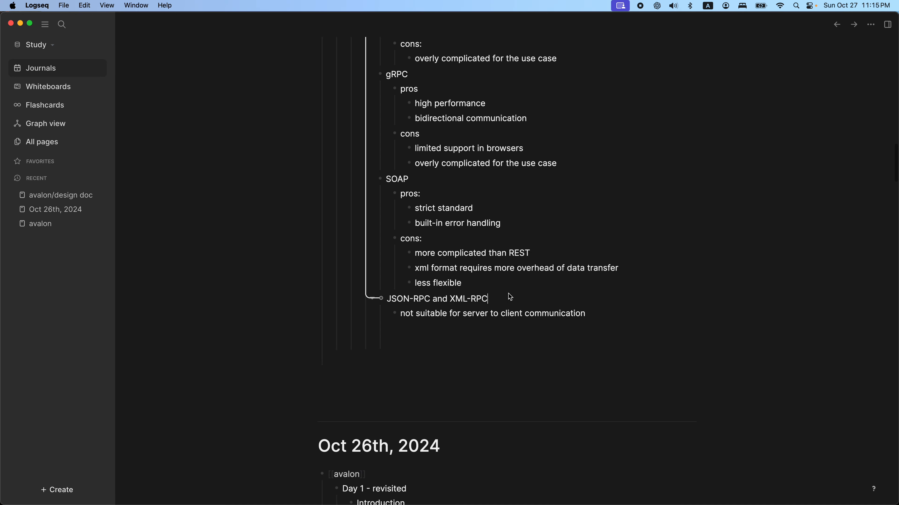
{"action": "scroll", "coordinate": [509, 293], "scroll_direction": "down", "scroll_amount": 5}
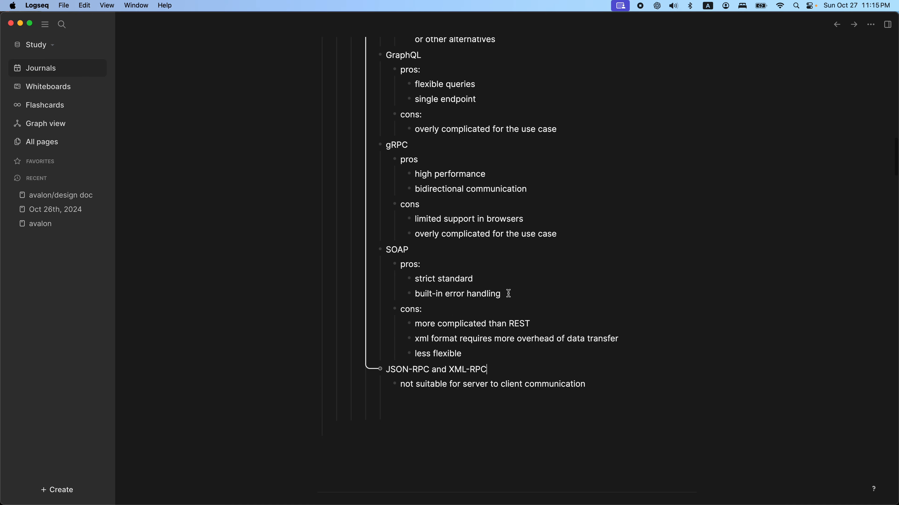
Step: Compare the websocket and RESTful notes against the backend functionalities list and the game state diagram
{"action": "scroll", "coordinate": [507, 295], "scroll_direction": "up", "scroll_amount": 14}
{"action": "scroll", "coordinate": [496, 287], "scroll_direction": "down", "scroll_amount": 3}
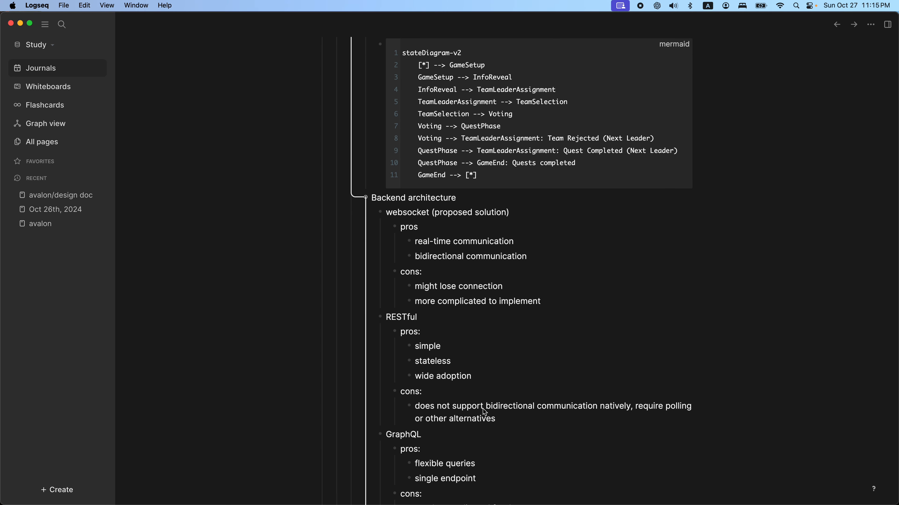
{"action": "left_click", "coordinate": [517, 427]}
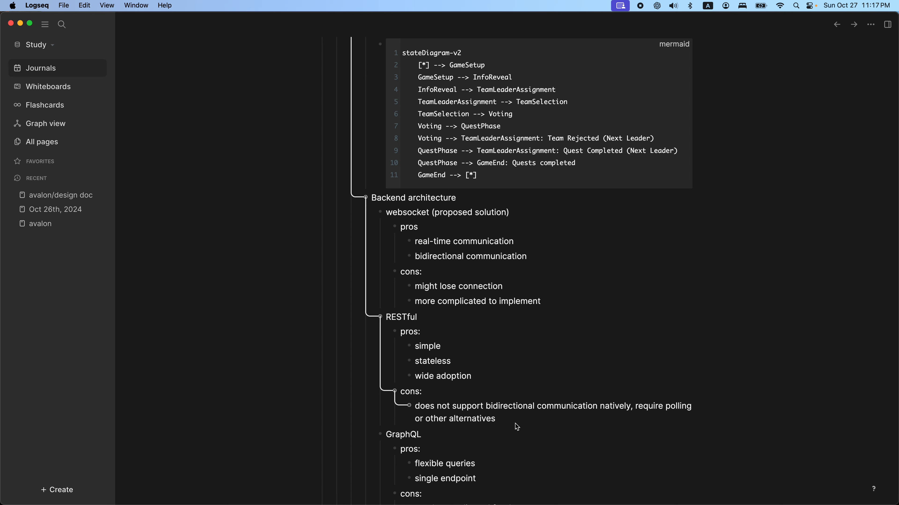
{"action": "scroll", "coordinate": [515, 424], "scroll_direction": "down", "scroll_amount": 12}
{"action": "scroll", "coordinate": [516, 424], "scroll_direction": "up", "scroll_amount": 5}
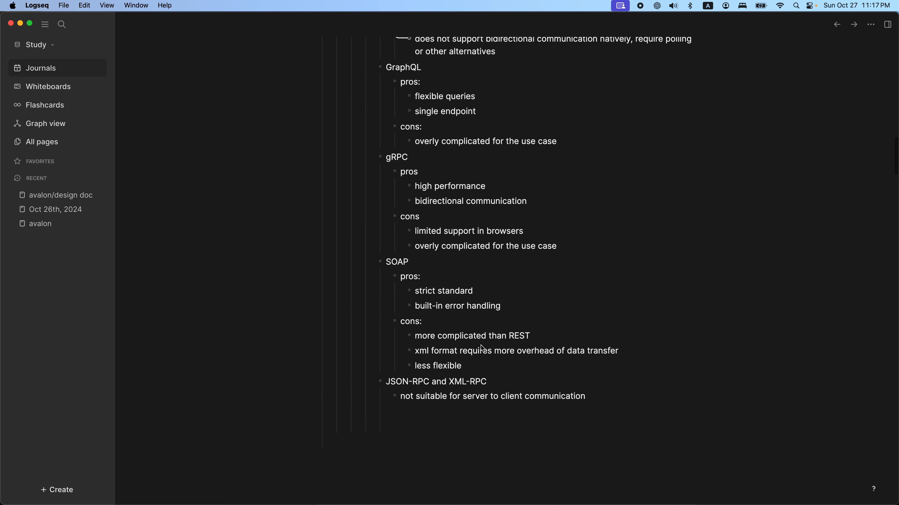
{"action": "scroll", "coordinate": [483, 349], "scroll_direction": "up", "scroll_amount": 17}
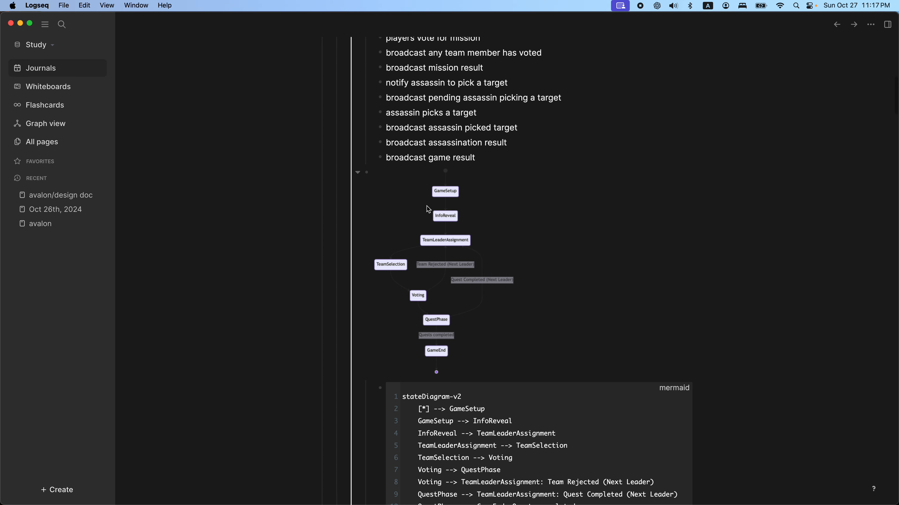
{"action": "scroll", "coordinate": [551, 286], "scroll_direction": "down", "scroll_amount": 6}
{"action": "scroll", "coordinate": [552, 290], "scroll_direction": "down", "scroll_amount": 4}
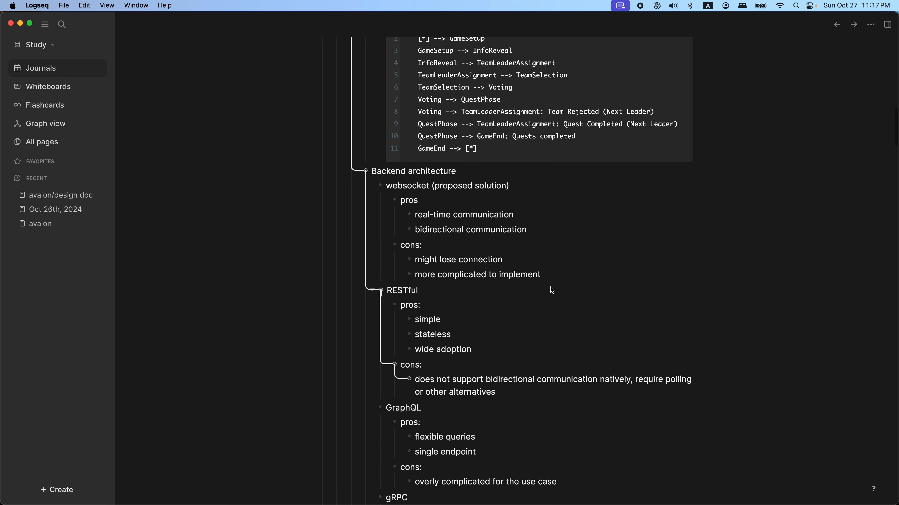
{"action": "scroll", "coordinate": [550, 287], "scroll_direction": "up", "scroll_amount": 8}
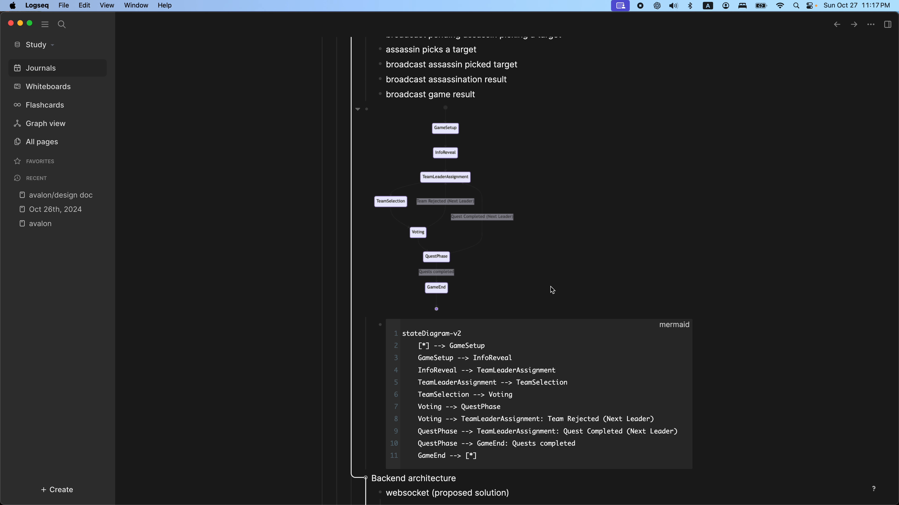
{"action": "scroll", "coordinate": [550, 287], "scroll_direction": "down", "scroll_amount": 2}
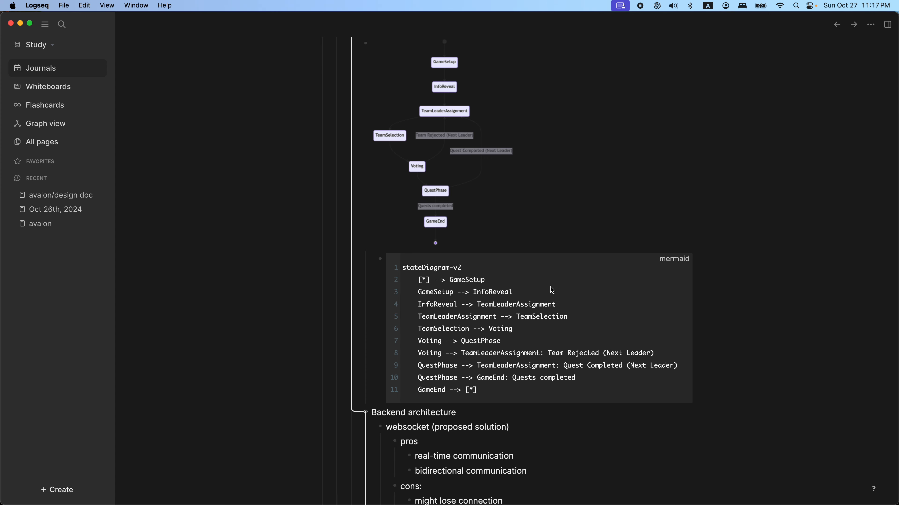
{"action": "scroll", "coordinate": [551, 288], "scroll_direction": "down", "scroll_amount": 10}
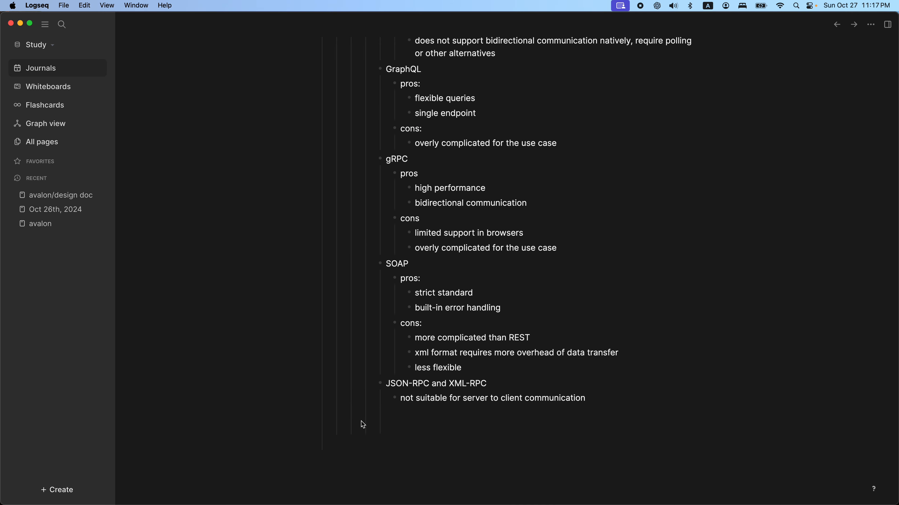
Step: Outdent the empty block after the JSON-RPC and XML-RPC notes three levels, link it to the recap page and add a nested block
{"action": "left_click", "coordinate": [392, 428]}
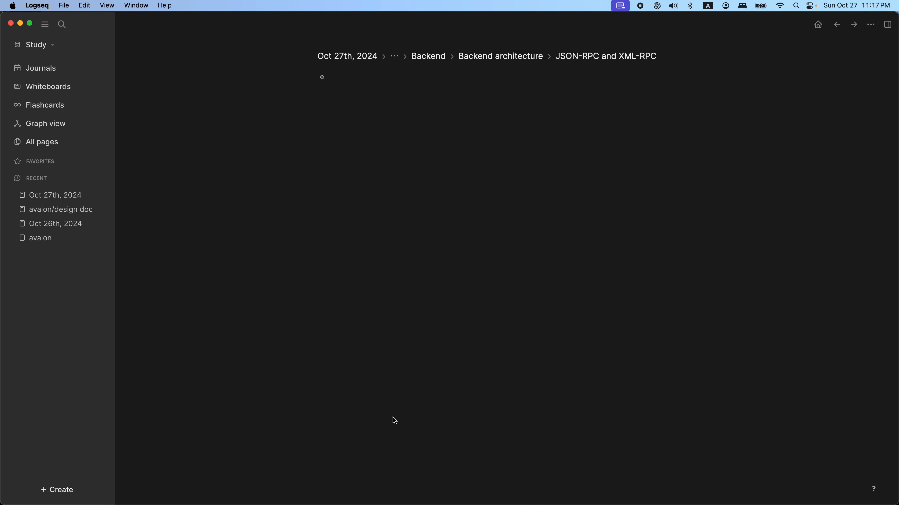
{"action": "key", "text": "super+["}
{"action": "scroll", "coordinate": [454, 426], "scroll_direction": "down", "scroll_amount": 8}
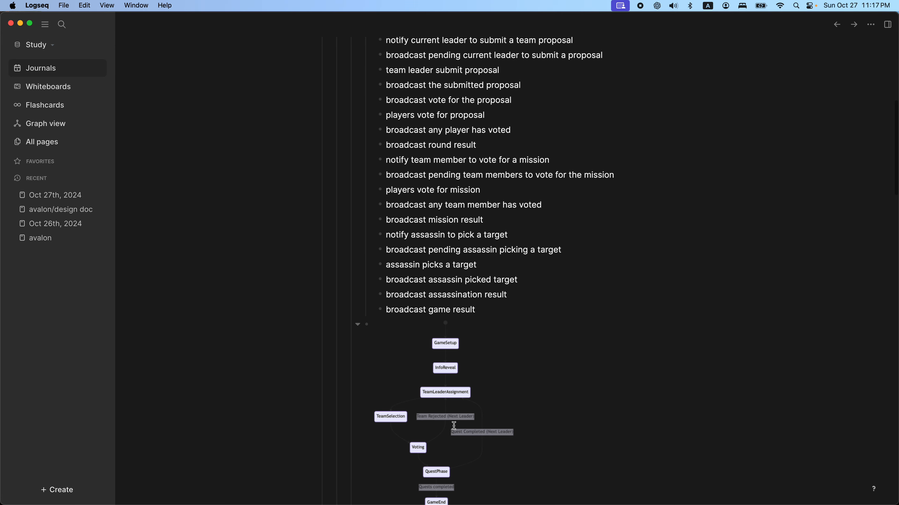
{"action": "scroll", "coordinate": [454, 426], "scroll_direction": "down", "scroll_amount": 15}
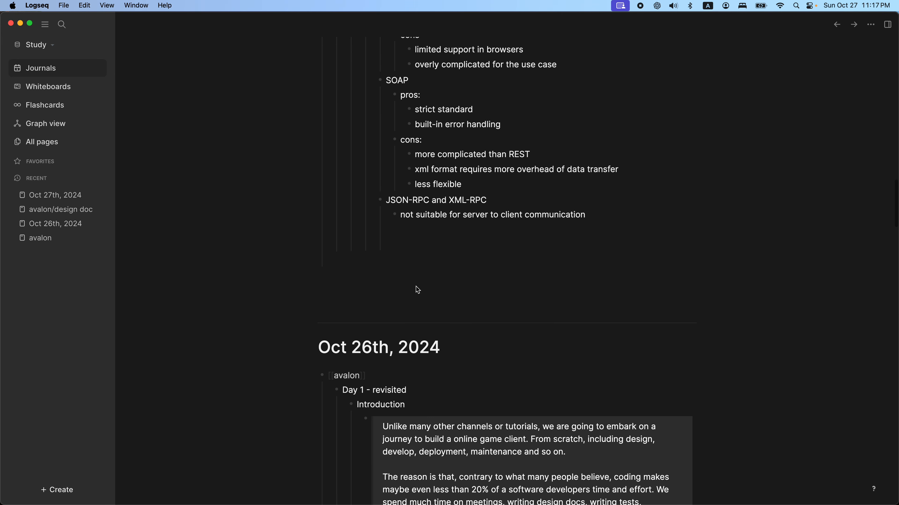
{"action": "left_click", "coordinate": [408, 249]}
{"action": "key", "text": "shift+Tab"}
{"action": "key", "text": "shift+Tab"}
{"action": "key", "text": "shift+Tab"}
{"action": "key", "text": "shift+Tab"}
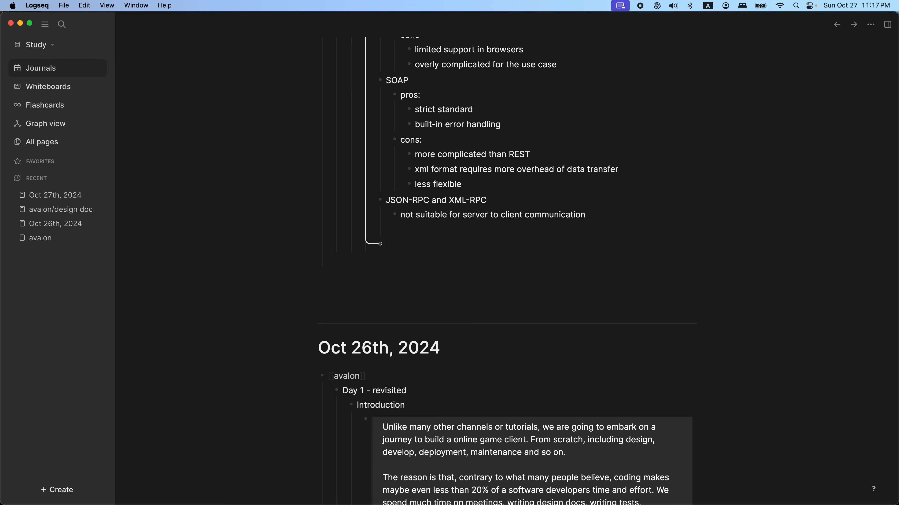
{"action": "type", "text": "[[re"}
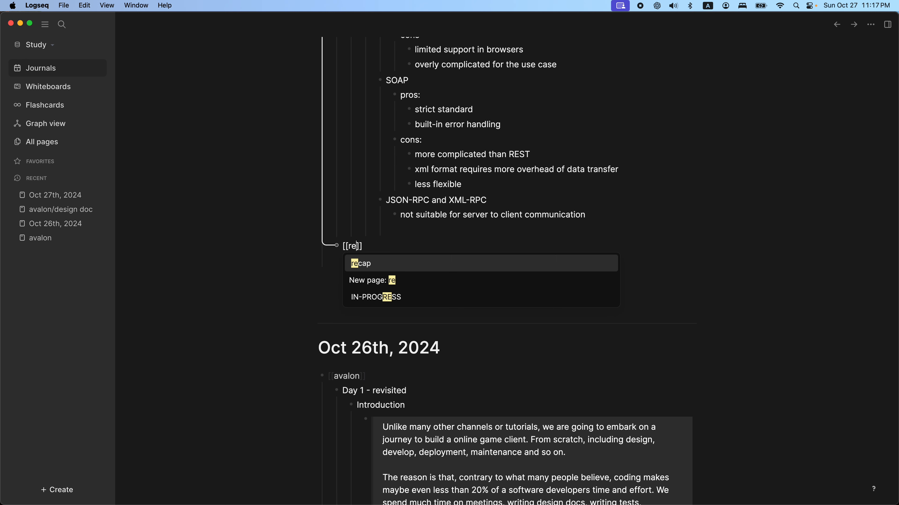
{"action": "key", "text": "Return"}
{"action": "key", "text": "Return"}
{"action": "key", "text": "Tab"}
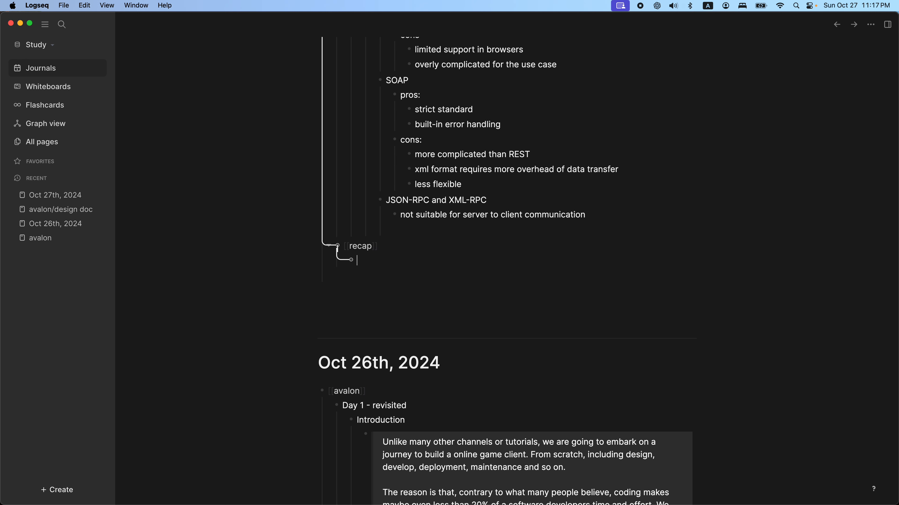
Step: Begin the nested recap note with "always propose multiple approaches when dealing with"
{"action": "type", "text": "always propose mut"}
{"action": "type", "text": "tiple"}
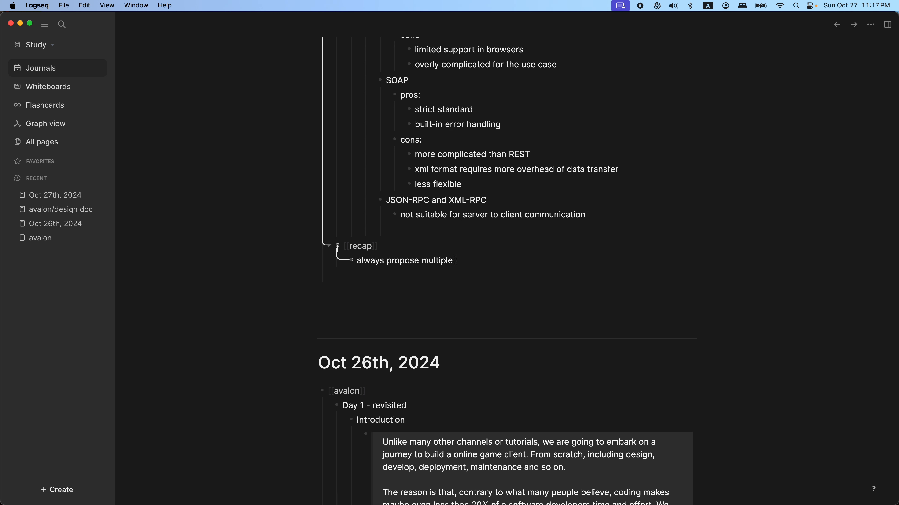
{"action": "type", "text": " aporoach"}
{"action": "key", "text": "BackSpace"}
{"action": "key", "text": "BackSpace"}
{"action": "key", "text": "BackSpace"}
{"action": "key", "text": "BackSpace"}
{"action": "key", "text": "BackSpace"}
{"action": "key", "text": "BackSpace"}
{"action": "type", "text": "proaches when ea"}
{"action": "key", "text": "BackSpace"}
{"action": "key", "text": "BackSpace"}
{"action": "type", "text": "dealing with"}
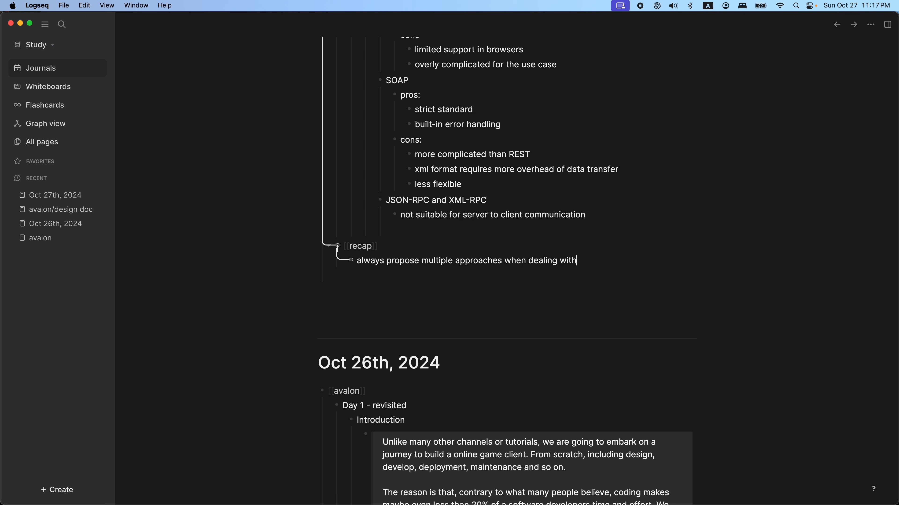
{"action": "type", "text": " a pro"}
Step: Continue the recap note with "an issue, even though there is a clearly optimal solution"
{"action": "key", "text": "BackSpace"}
{"action": "key", "text": "BackSpace"}
{"action": "key", "text": "BackSpace"}
{"action": "type", "text": "n issue, even though there's"}
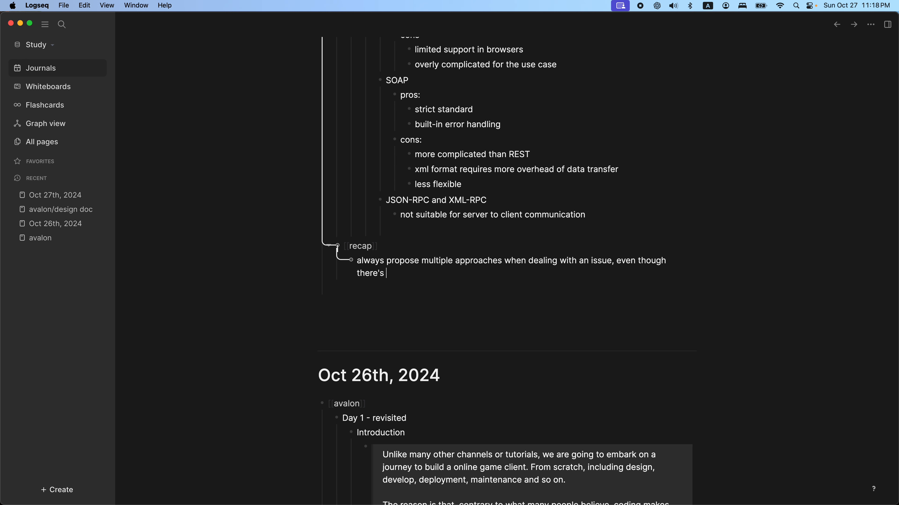
{"action": "key", "text": "BackSpace"}
{"action": "key", "text": "BackSpace"}
{"action": "type", "text": "is an"}
{"action": "key", "text": "BackSpace"}
{"action": "type", "text": "clearly optimal soluti"}
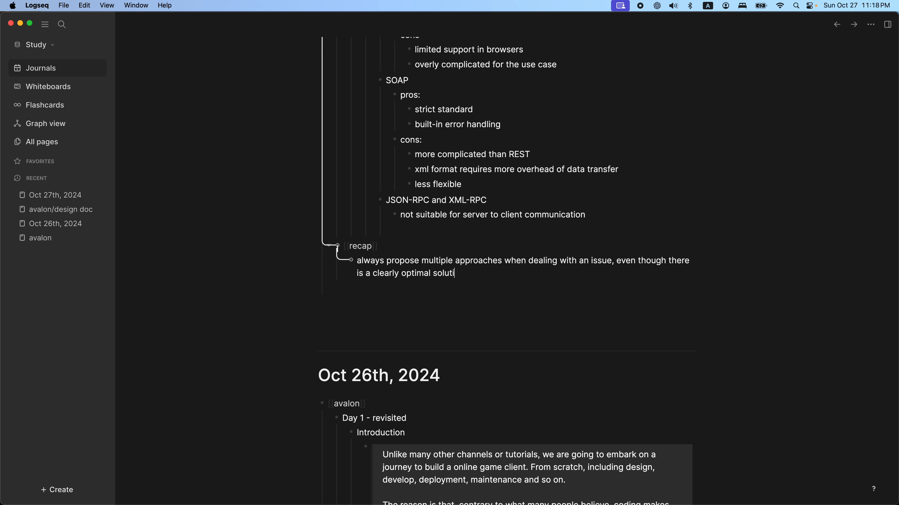
{"action": "type", "text": "on and others are simp"}
{"action": "key", "text": "BackSpace"}
{"action": "key", "text": "BackSpace"}
{"action": "key", "text": "BackSpace"}
{"action": "key", "text": "BackSpace"}
{"action": "key", "text": "BackSpace"}
{"action": "key", "text": "BackSpace"}
{"action": "key", "text": "BackSpace"}
{"action": "key", "text": "BackSpace"}
{"action": "key", "text": "BackSpace"}
{"action": "key", "text": "BackSpace"}
{"action": "key", "text": "BackSpace"}
{"action": "key", "text": "BackSpace"}
{"action": "key", "text": "BackSpace"}
{"action": "key", "text": "BackSpace"}
{"action": "key", "text": "BackSpace"}
{"action": "key", "text": "BackSpace"}
{"action": "key", "text": "BackSpace"}
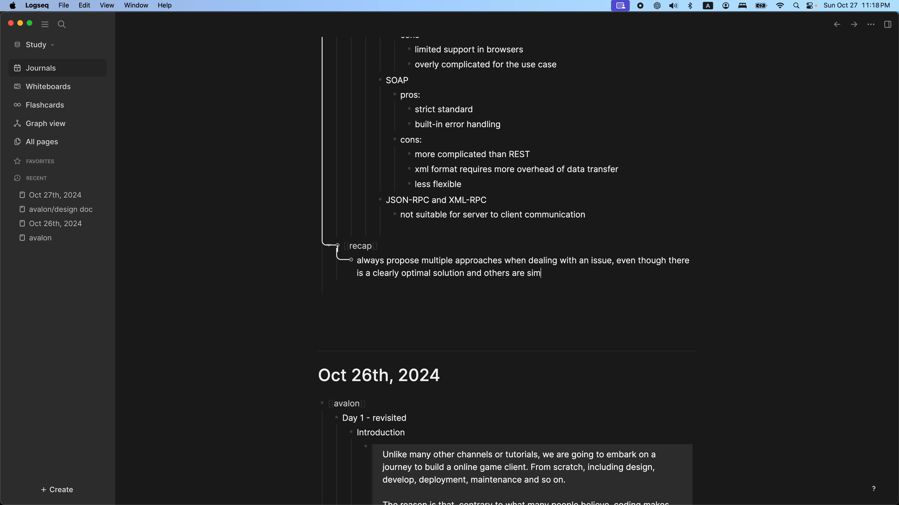
{"action": "key", "text": "BackSpace"}
{"action": "key", "text": "BackSpace"}
{"action": "key", "text": "BackSpace"}
Step: End the first recap sentence with a period and start a second one with "It is always nice to have"
{"action": "type", "text": ". It is w"}
{"action": "key", "text": "BackSpace"}
{"action": "type", "text": "always nice to have later"}
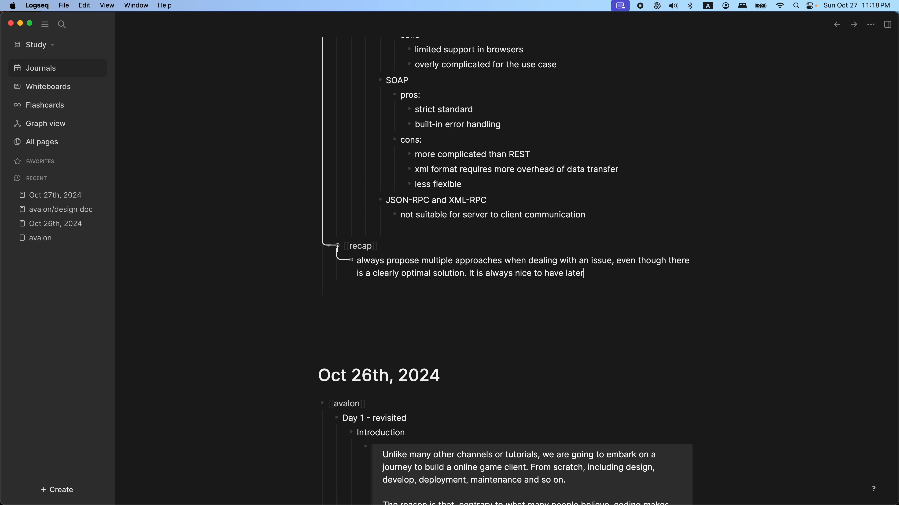
{"action": "key", "text": "BackSpace"}
{"action": "key", "text": "BackSpace"}
Step: Continue the second recap sentence with "alternatives listed next the recommended solution"
{"action": "key", "text": "BackSpace"}
{"action": "key", "text": "BackSpace"}
{"action": "type", "text": "alteran"}
{"action": "key", "text": "BackSpace"}
{"action": "key", "text": "BackSpace"}
{"action": "type", "text": "nav"}
{"action": "key", "text": "BackSpace"}
{"action": "type", "text": "atives listed next the "}
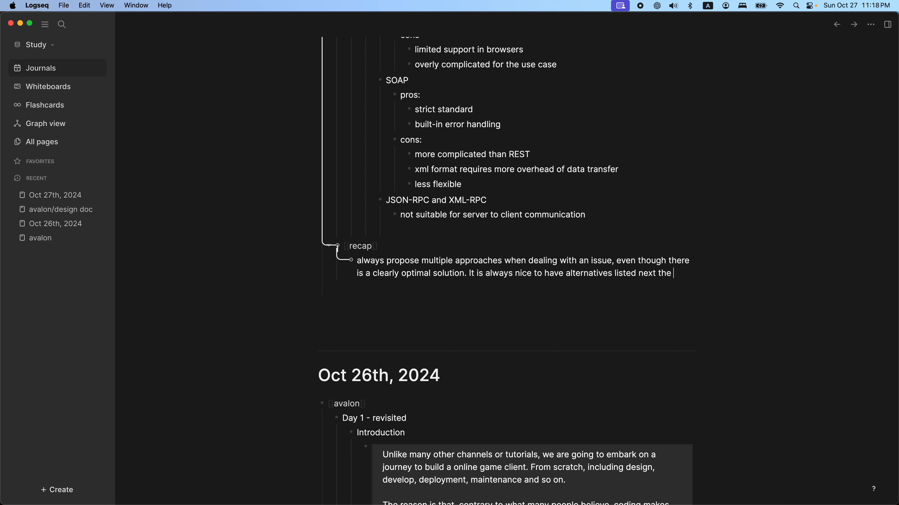
{"action": "type", "text": "recommended "}
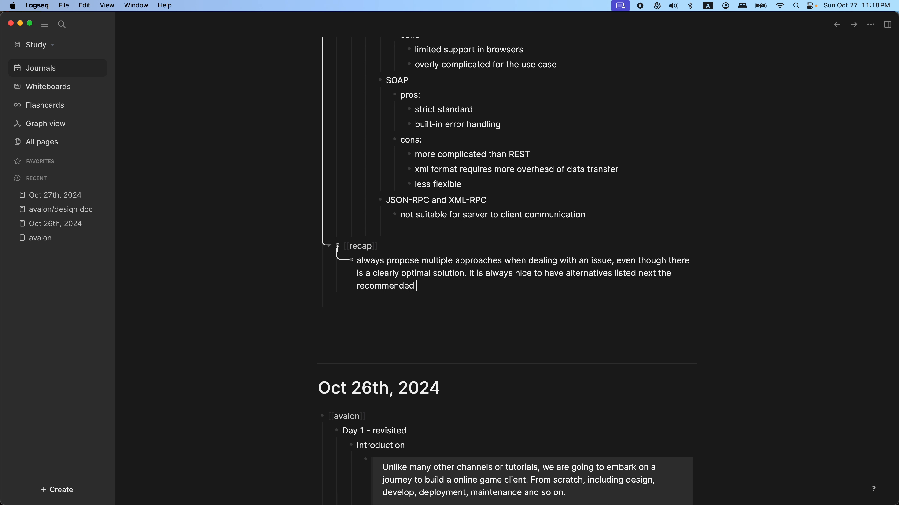
{"action": "type", "text": "solution"}
Step: Extend the sentence with ", and by doing this the reviewer would know why"
{"action": "type", "text": "and by doing this "}
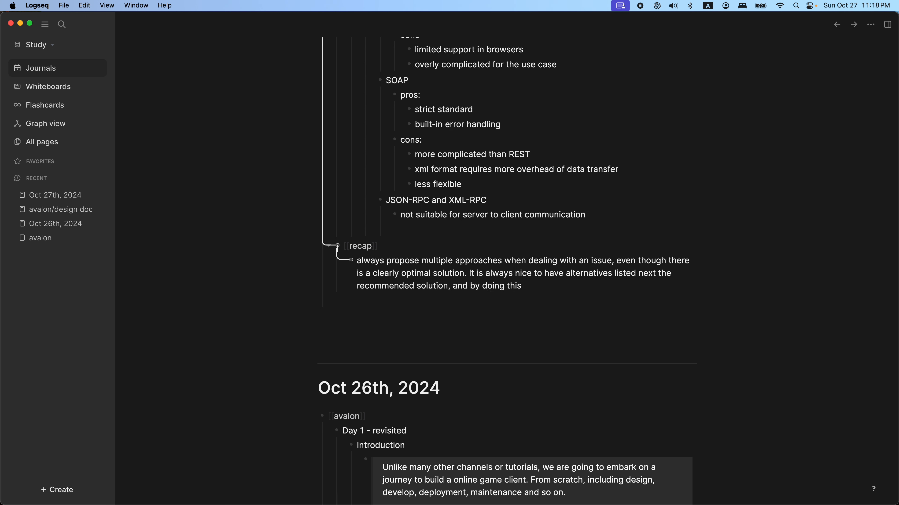
{"action": "type", "text": "the reviewer would know why the"}
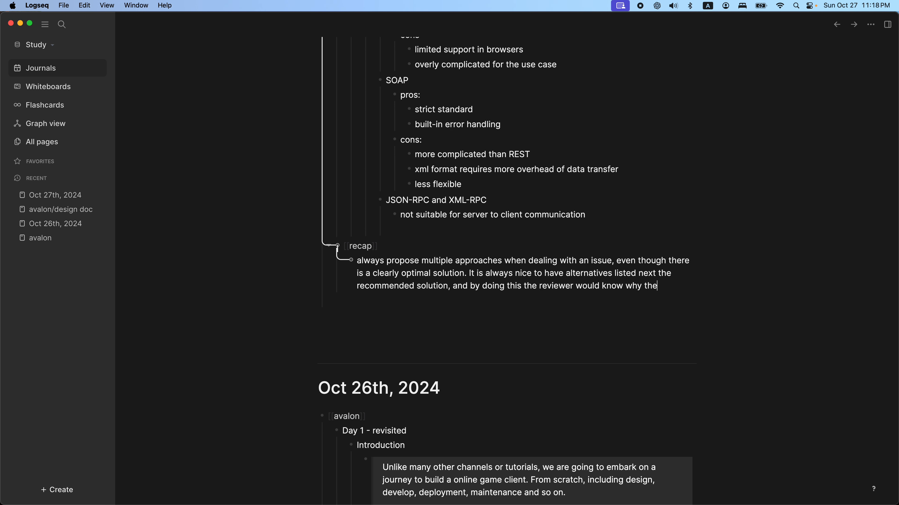
{"action": "type", "text": " recommecommne"}
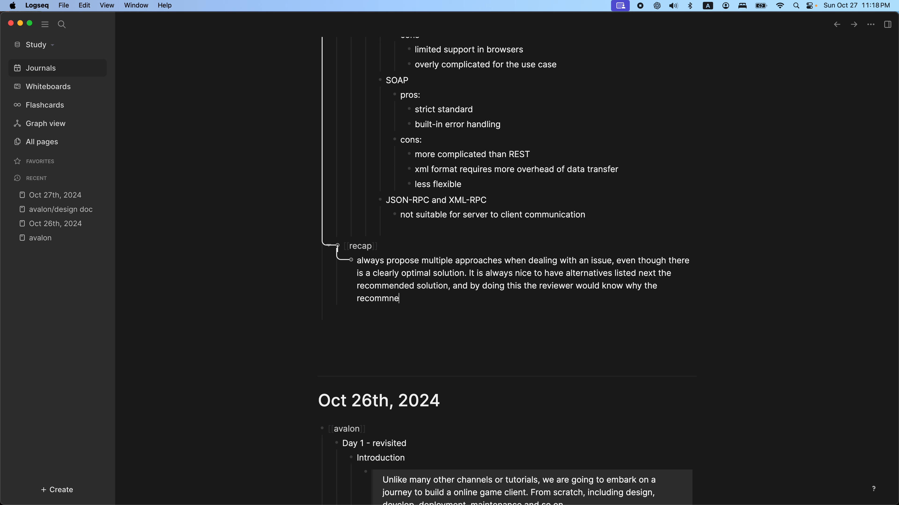
{"action": "type", "text": "nded solution is t"}
{"action": "type", "text": "he opt"}
Step: Finish the second recap sentence with "the recommended solution is the best one." and start a third one with "Plus"
{"action": "key", "text": "BackSpace"}
{"action": "key", "text": "BackSpace"}
{"action": "key", "text": "BackSpace"}
{"action": "type", "text": "best one. Plus "}
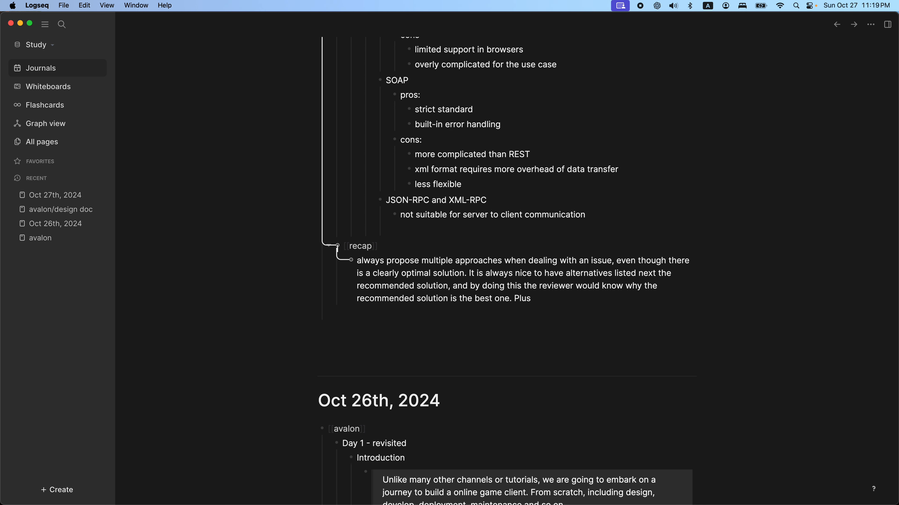
{"action": "type", "text": ", during technical invertiew"}
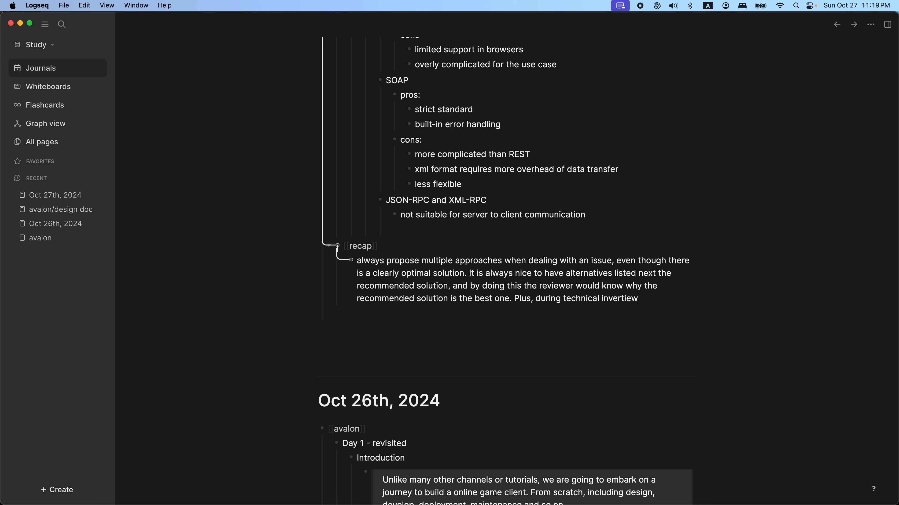
Step: Continue the third recap sentence with ", during technical interviews, it"
{"action": "key", "text": "BackSpace"}
{"action": "key", "text": "BackSpace"}
Step: Complete the recap note with "shows the breadth of your knowledge.", leaving no extra block below it
{"action": "key", "text": "BackSpace"}
{"action": "key", "text": "BackSpace"}
{"action": "key", "text": "BackSpace"}
{"action": "key", "text": "BackSpace"}
{"action": "key", "text": "BackSpace"}
{"action": "type", "text": "terview"}
{"action": "type", "text": "s, it "}
{"action": "type", "text": "shows yo"}
{"action": "key", "text": "BackSpace"}
{"action": "key", "text": "BackSpace"}
{"action": "type", "text": "thre br"}
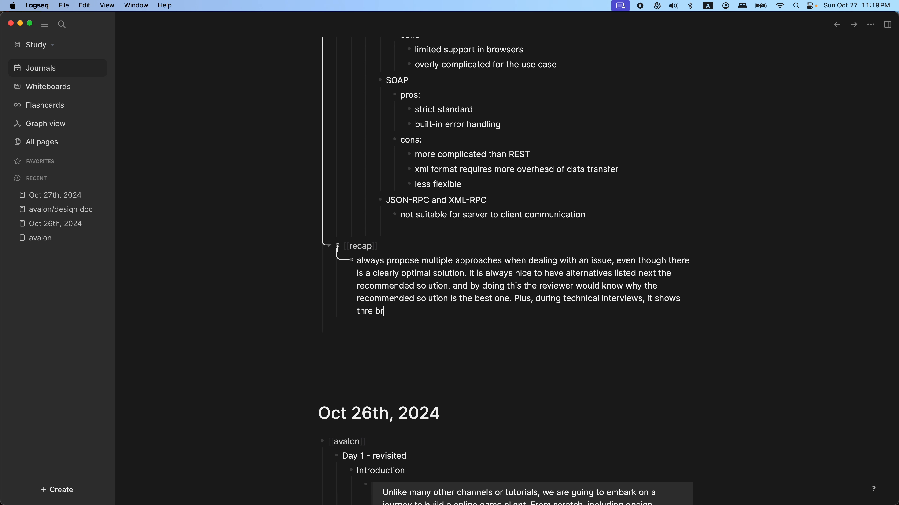
{"action": "key", "text": "BackSpace"}
{"action": "key", "text": "BackSpace"}
{"action": "key", "text": "BackSpace"}
{"action": "type", "text": "e breadth of your knowledge."}
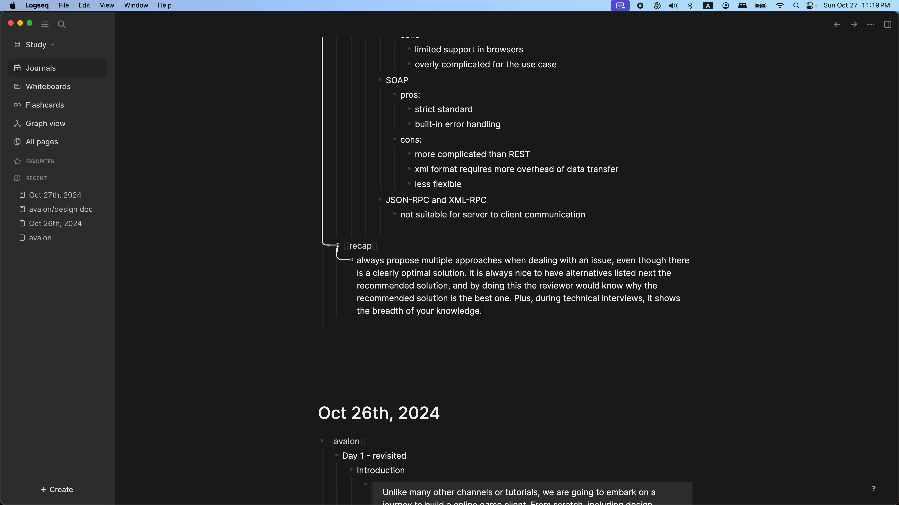
{"action": "key", "text": "Return"}
{"action": "key", "text": "BackSpace"}
{"action": "key", "text": "Escape"}
{"action": "scroll", "coordinate": [504, 335], "scroll_direction": "down", "scroll_amount": 3}
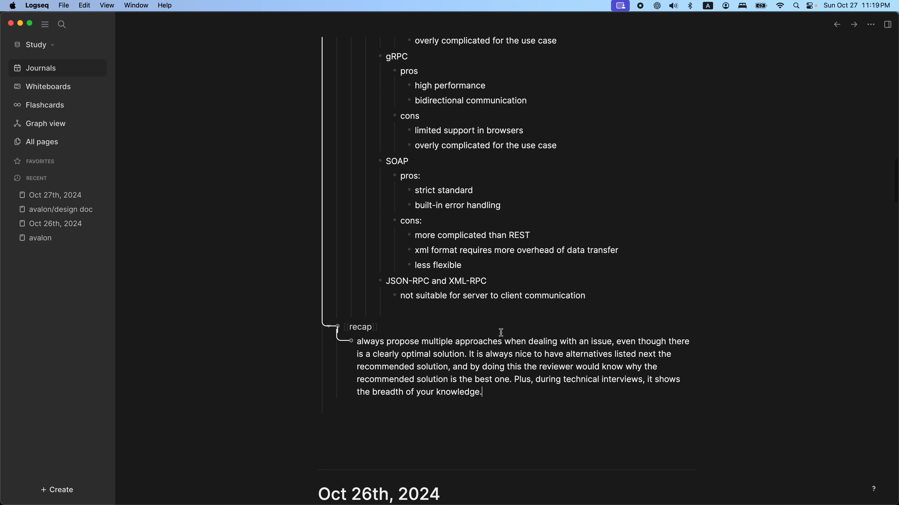
{"action": "scroll", "coordinate": [521, 318], "scroll_direction": "up", "scroll_amount": 10}
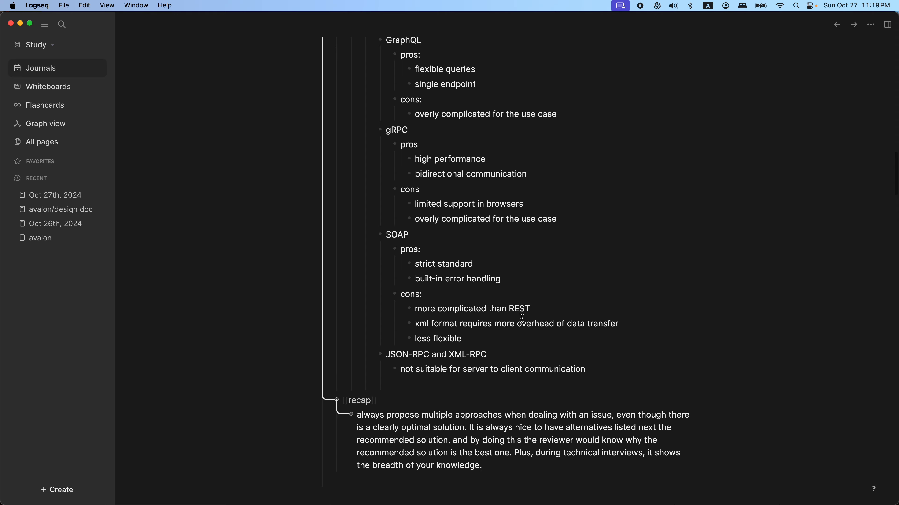
{"action": "scroll", "coordinate": [521, 318], "scroll_direction": "up", "scroll_amount": 20}
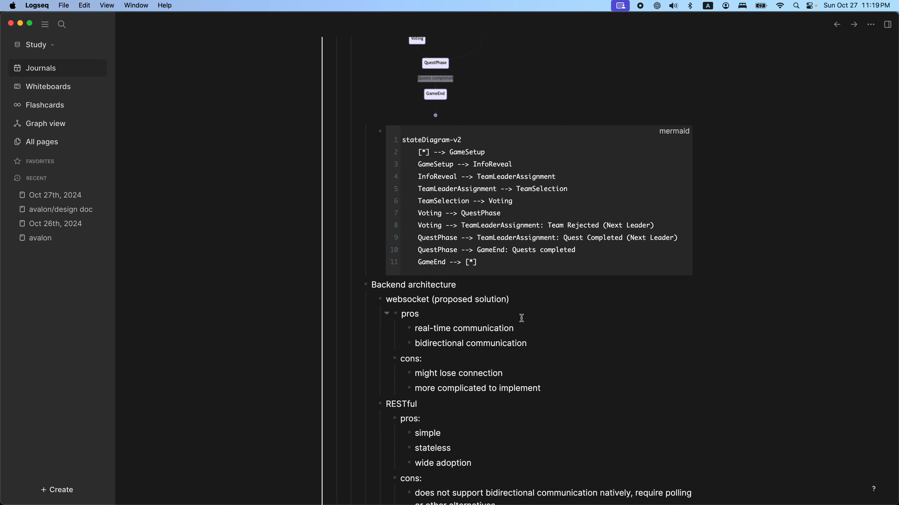
{"action": "scroll", "coordinate": [521, 318], "scroll_direction": "up", "scroll_amount": 3}
{"action": "scroll", "coordinate": [522, 318], "scroll_direction": "down", "scroll_amount": 20}
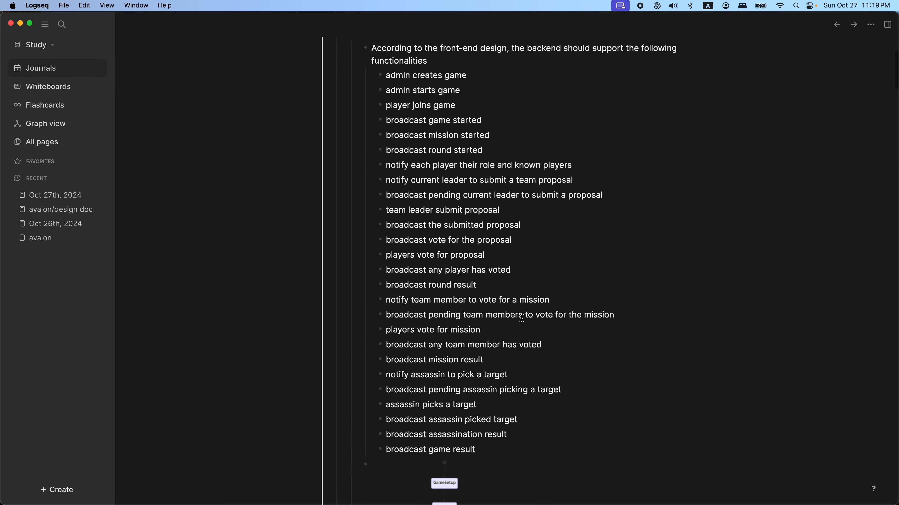
{"action": "scroll", "coordinate": [521, 318], "scroll_direction": "down", "scroll_amount": 6}
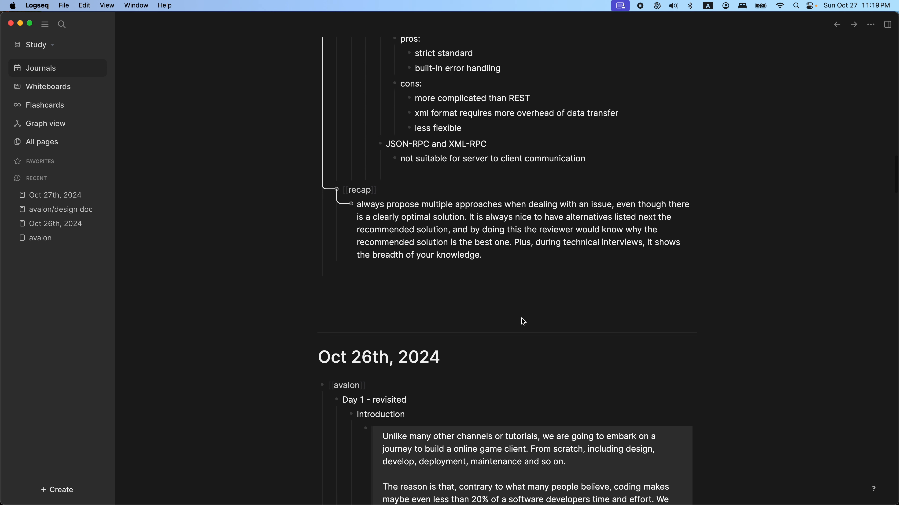